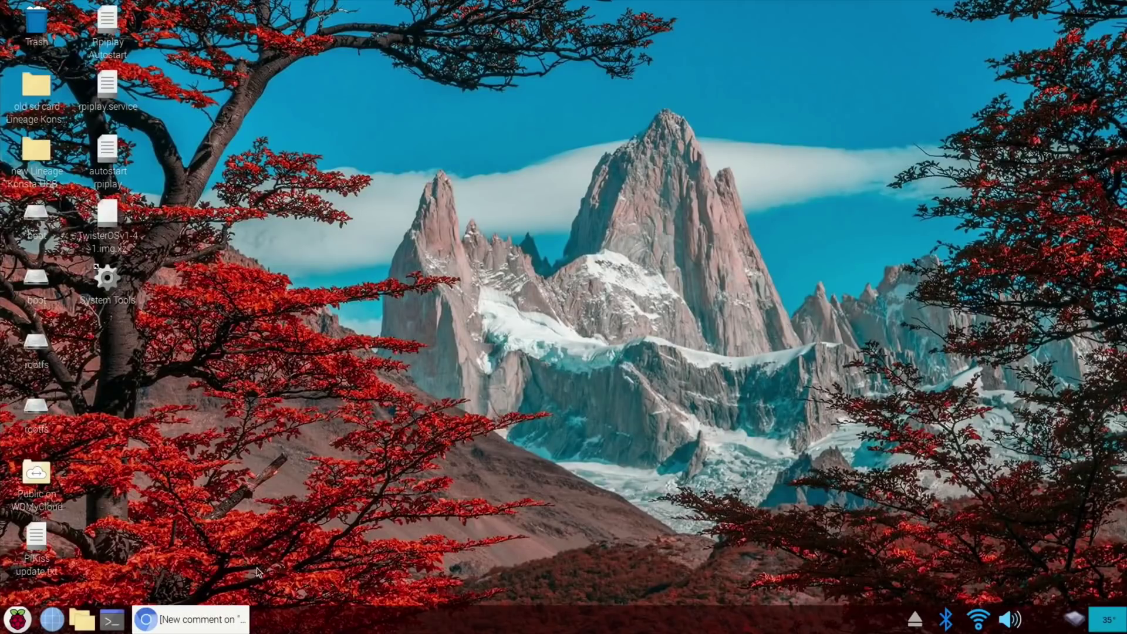
Open a terminal, become root with sudo -i, and run apt update, which reports 28 upgradable packages.
click(112, 620)
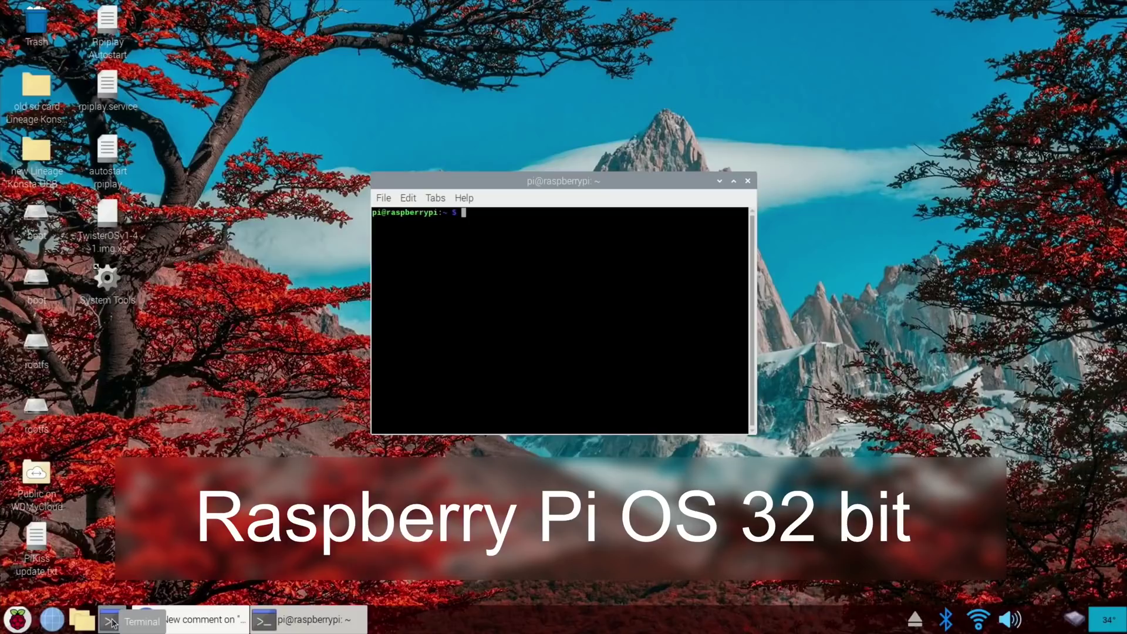
text(sudo)
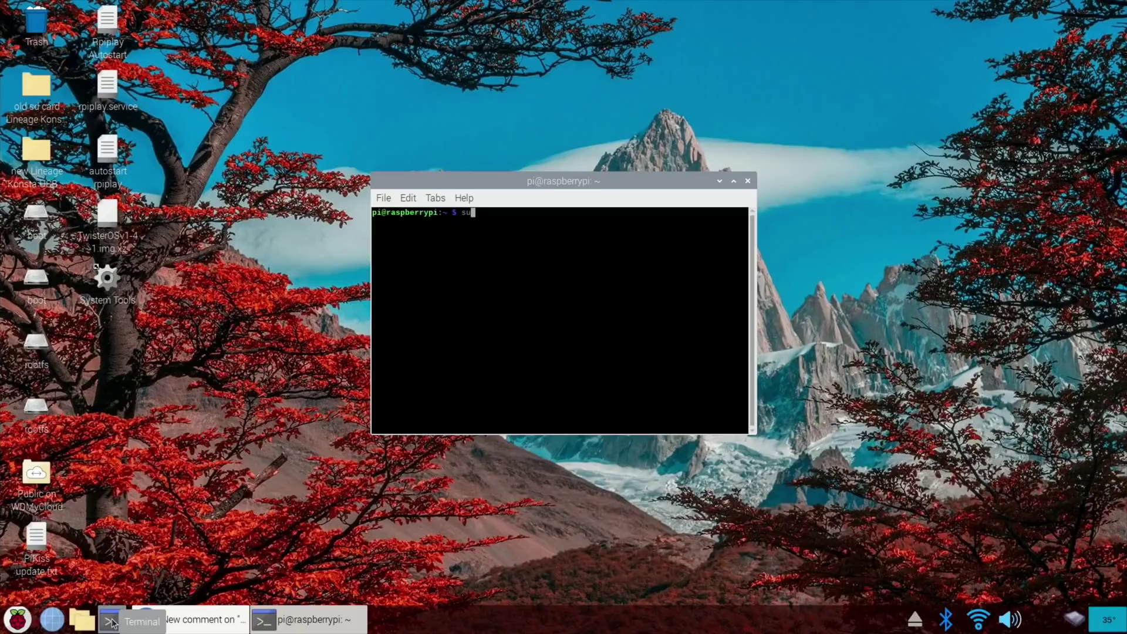
text( -)
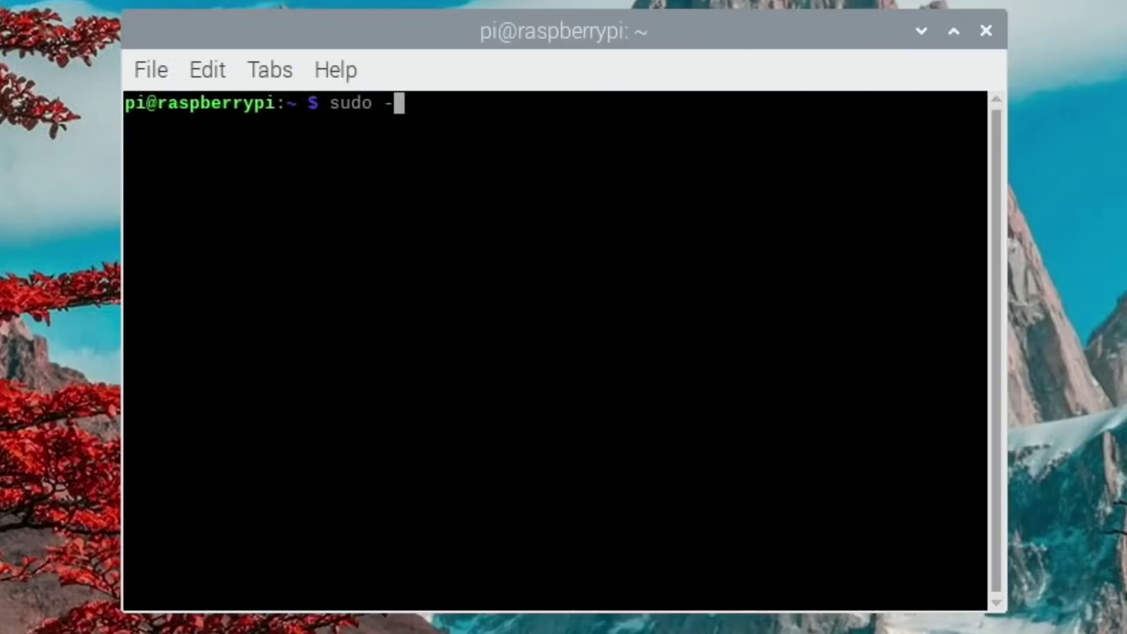
text(io)
key(BackSpace)
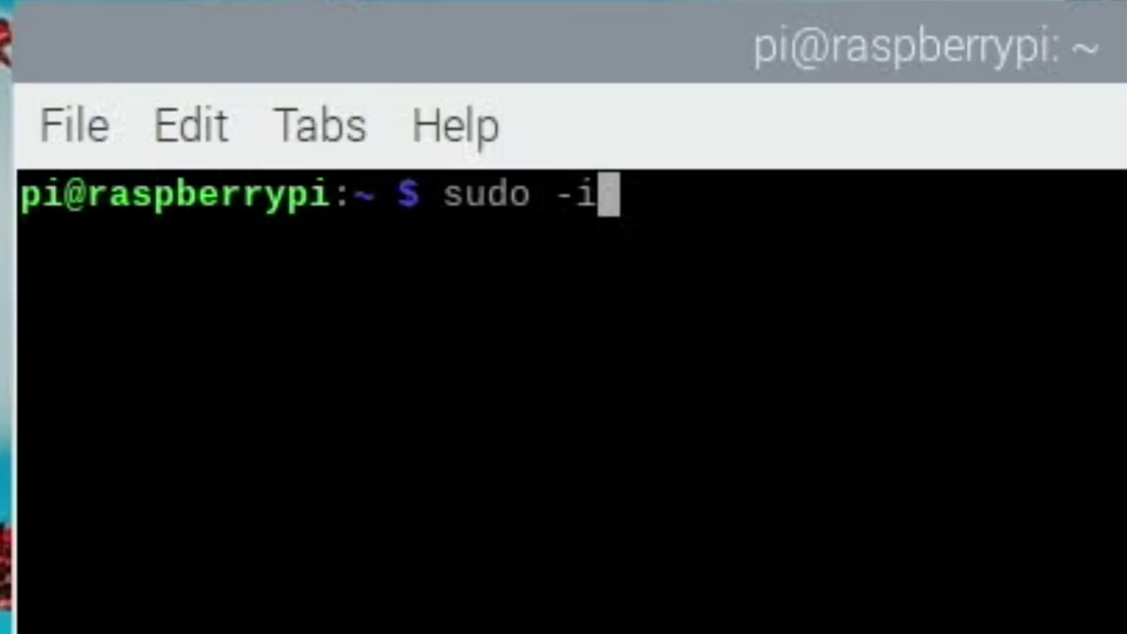
key(Return)
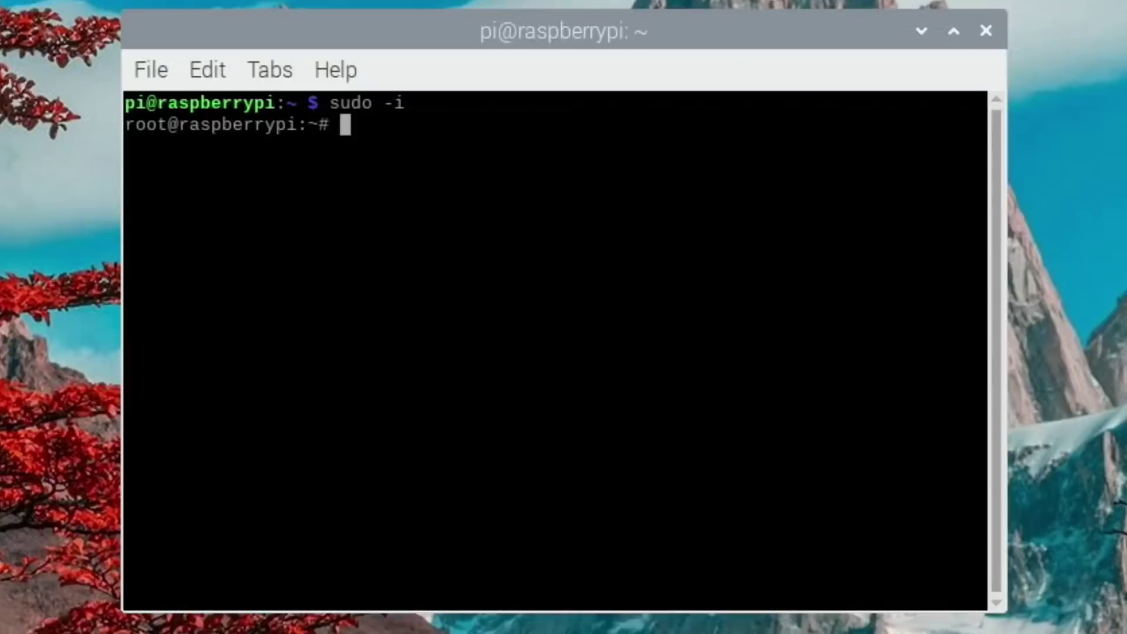
text(apt )
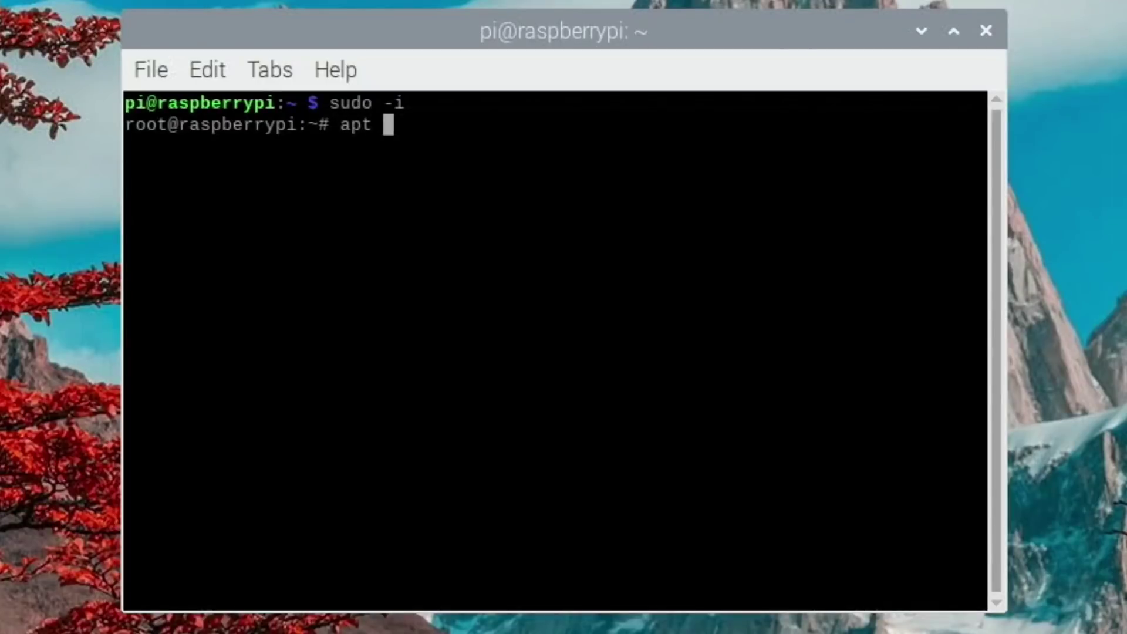
text(update)
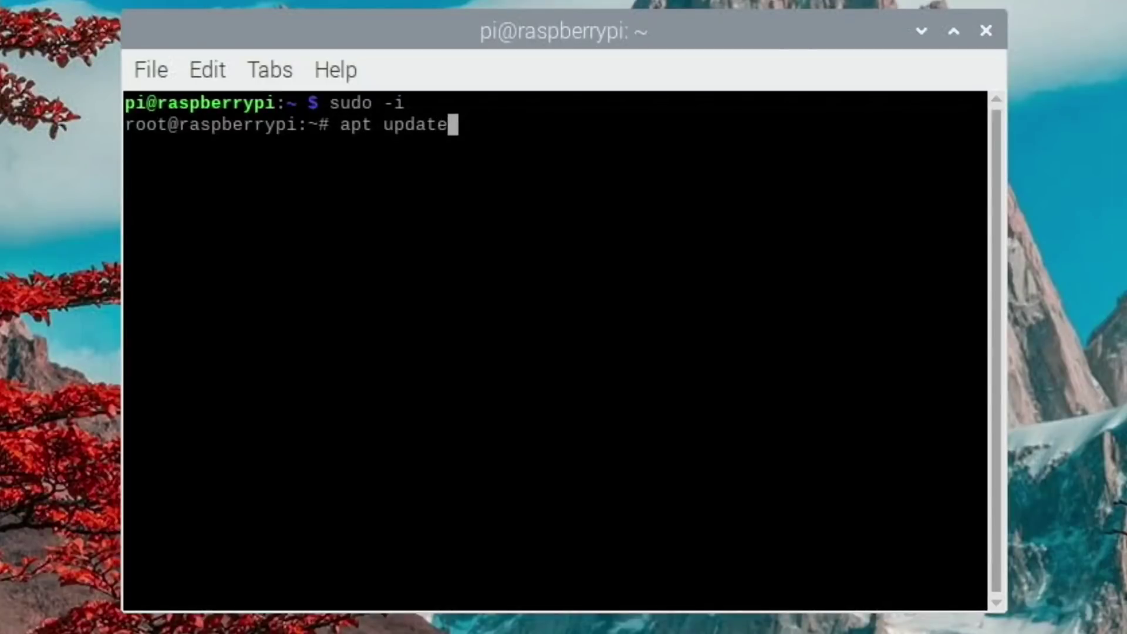
key(Return)
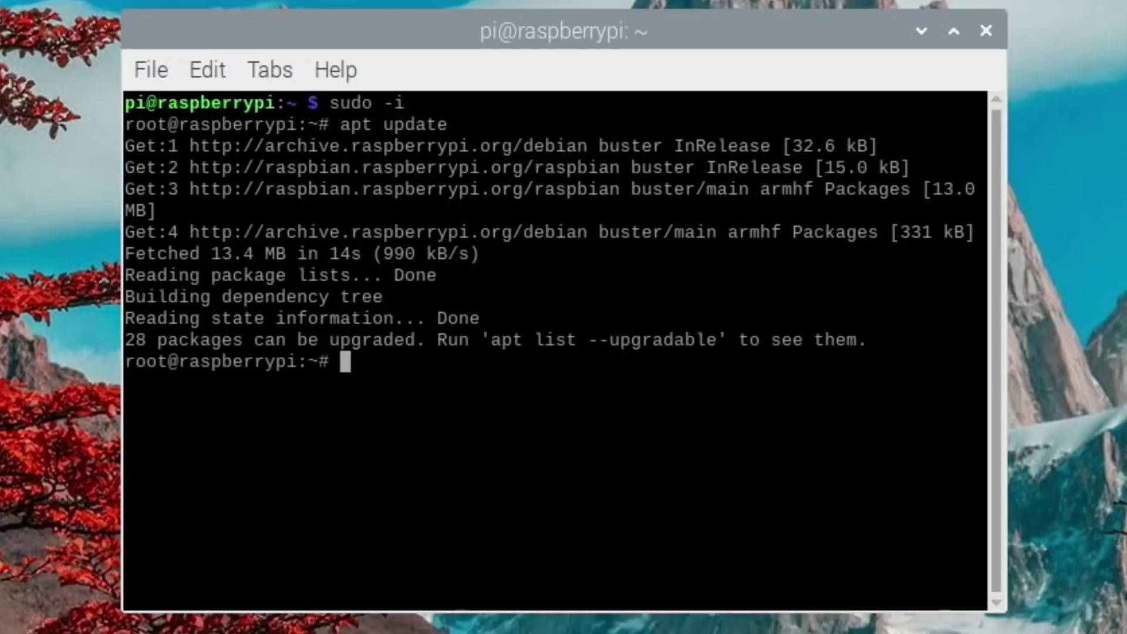
Run apt upgrade from the recalled command and answer y to install the 28 pending packages.
key(Up)
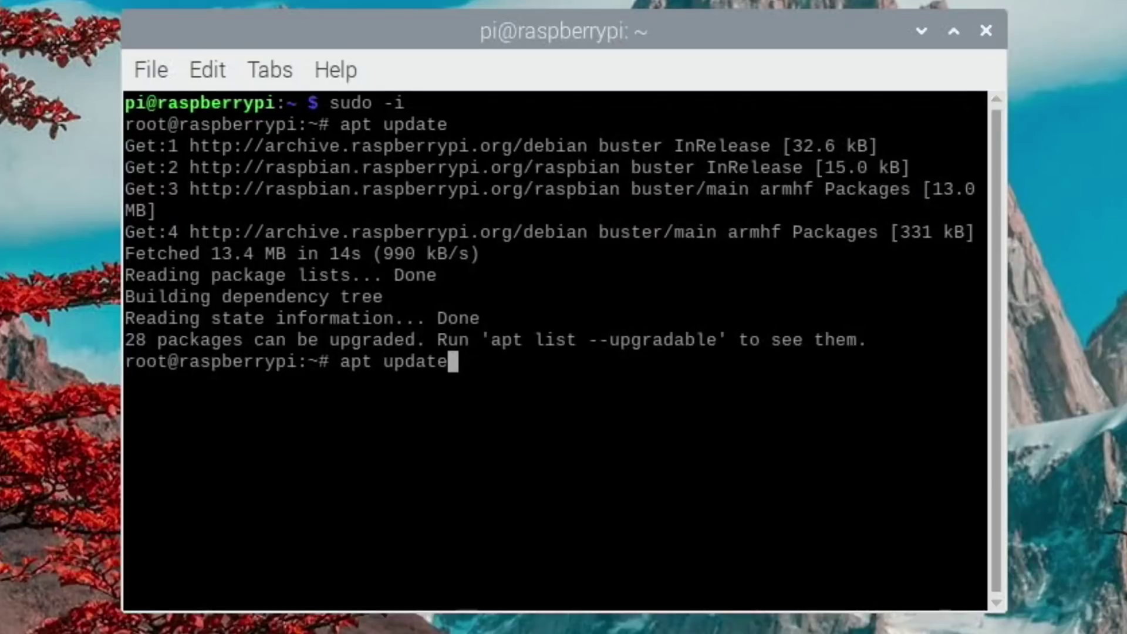
key(BackSpace)
key(BackSpace)
key(BackSpace)
key(BackSpace)
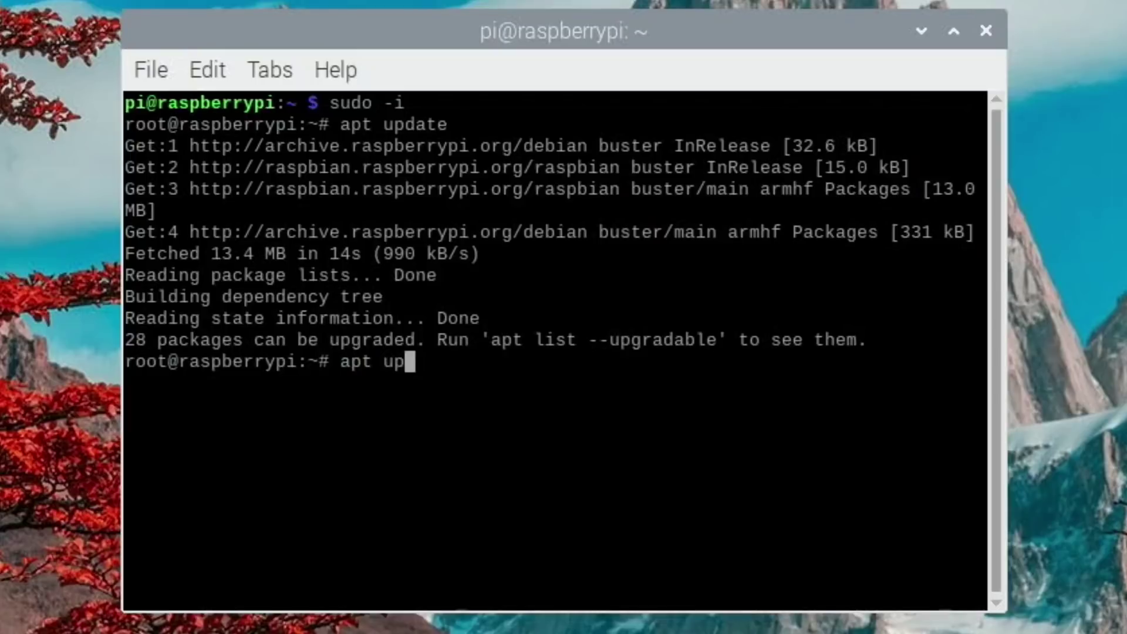
text(grade)
key(Return)
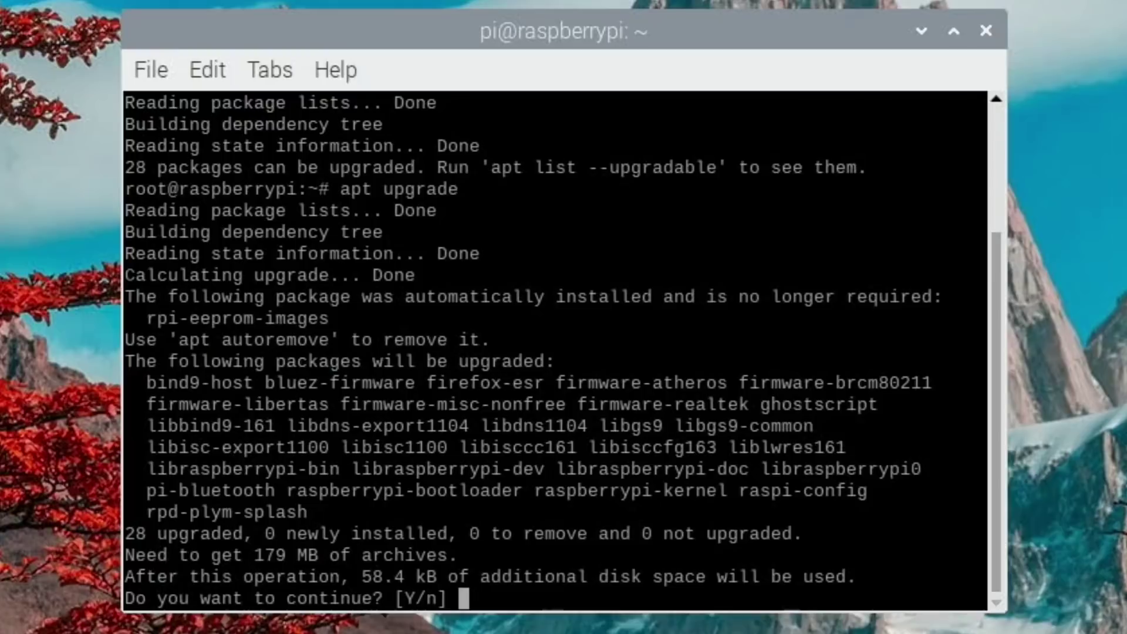
text(y)
key(Return)
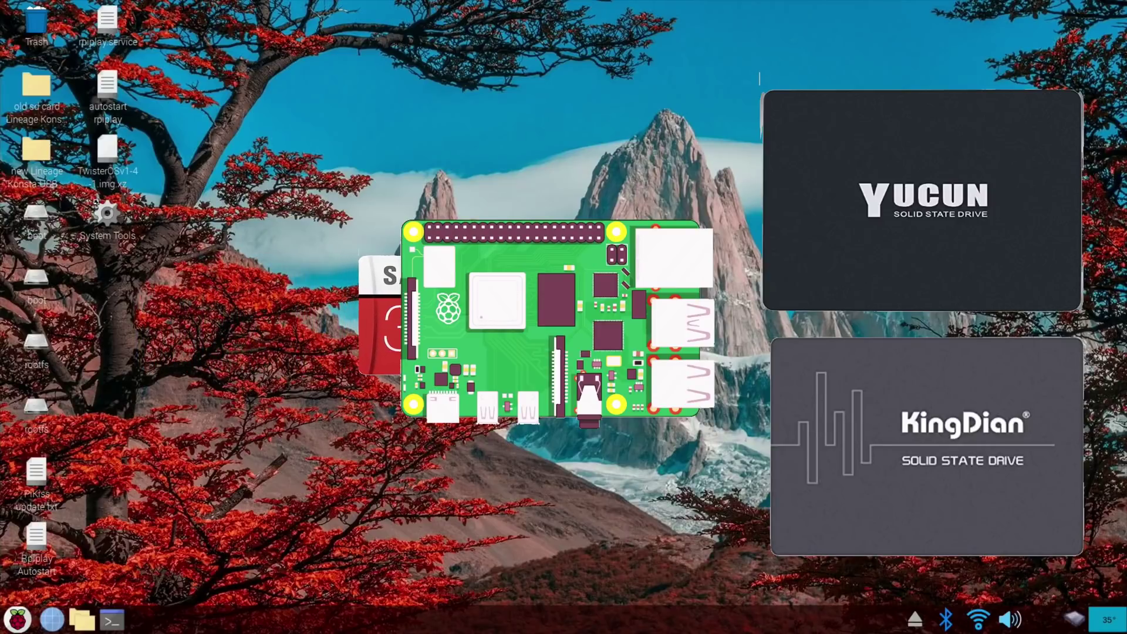
Open a new terminal and launch sudo raspi-config.
click(113, 620)
text(sudo )
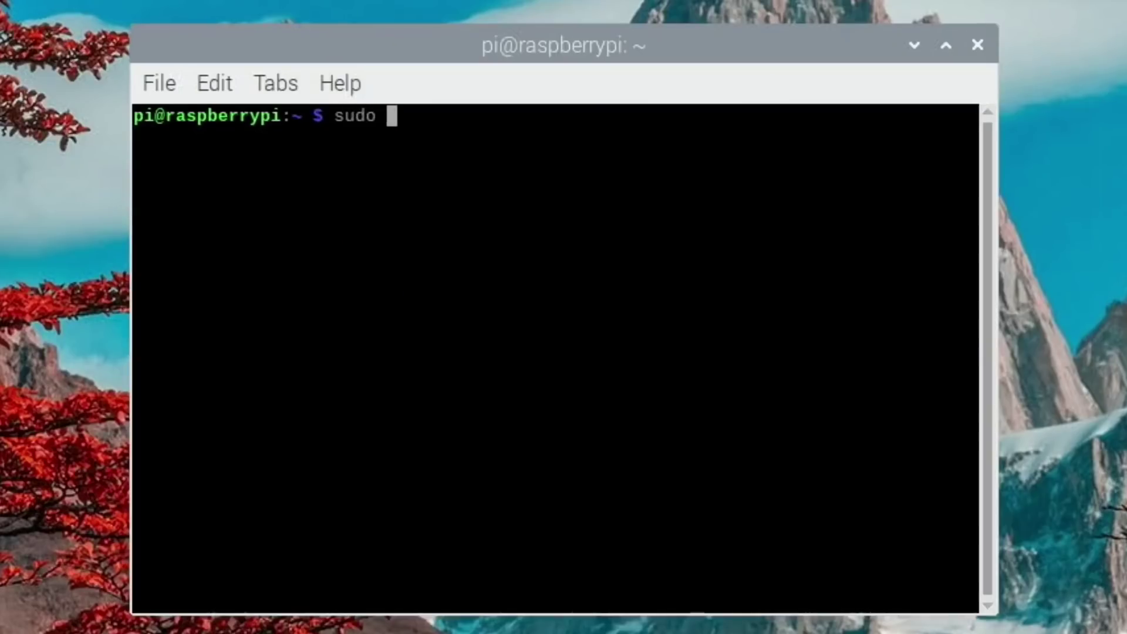
text(raspi)
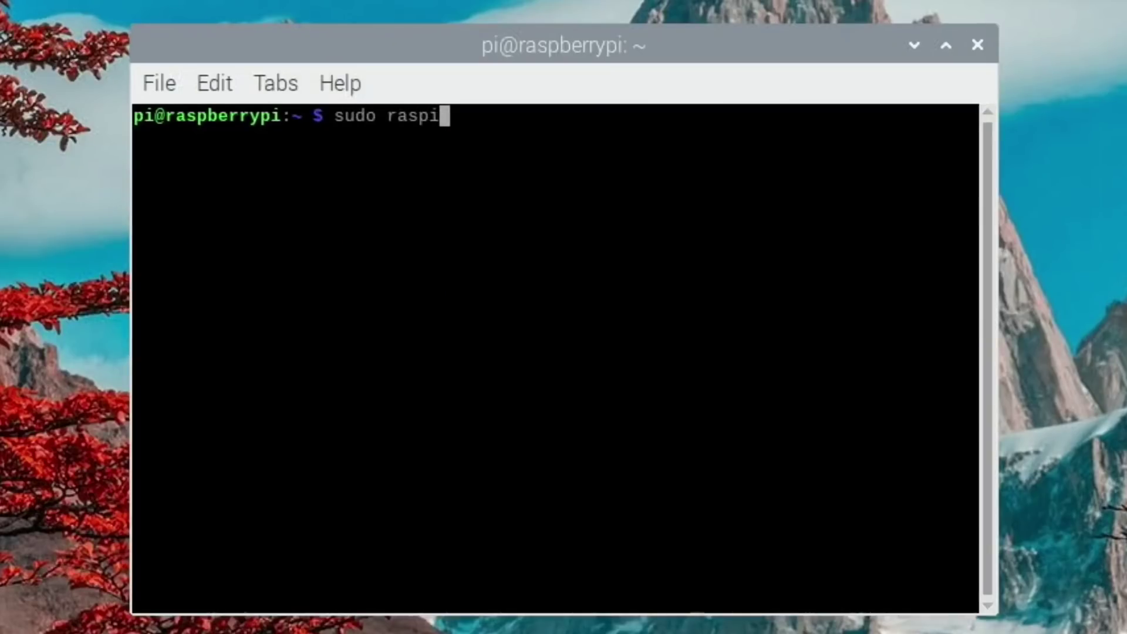
text(-config)
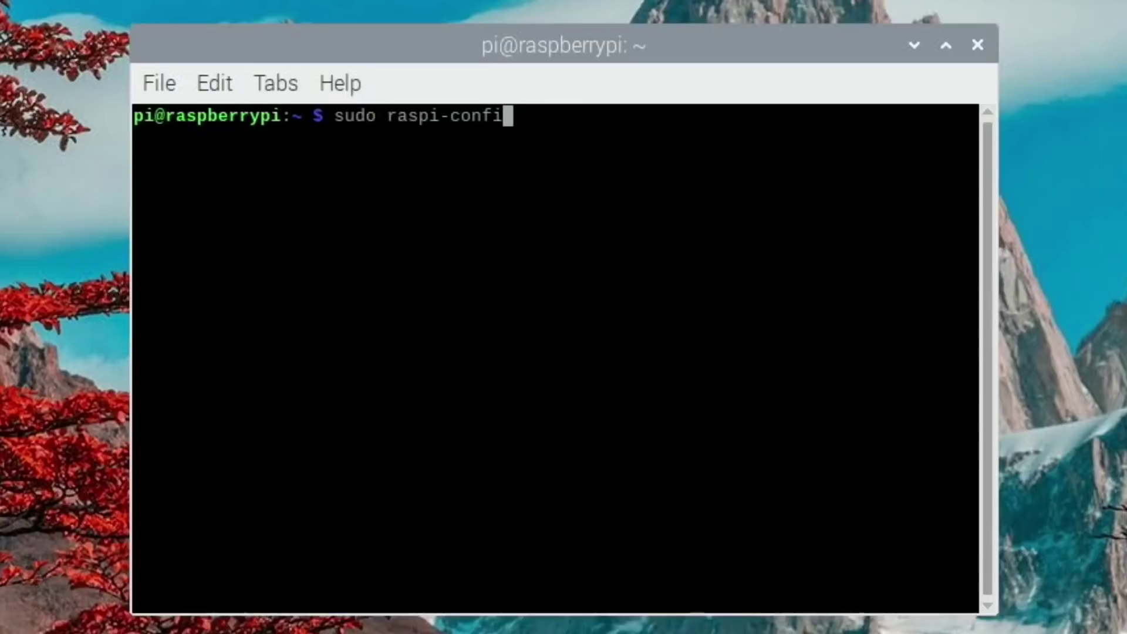
key(Return)
Choose Boot Options > Boot Order > B1 USB Boot and dismiss both missing EEPROM file errors.
key(Down)
key(Down)
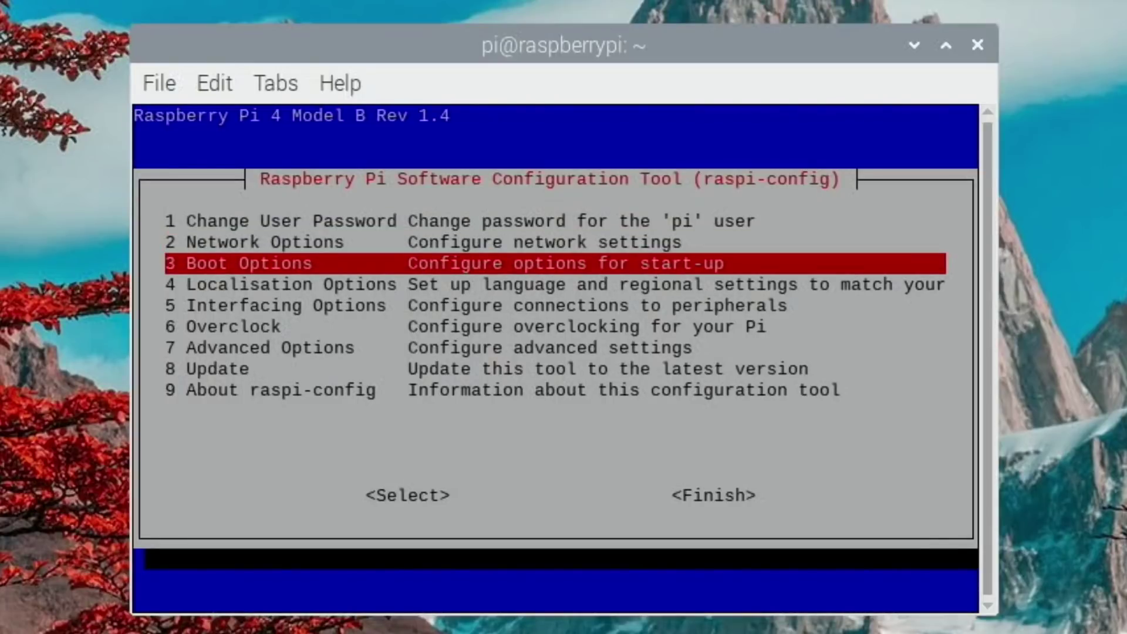
key(Return)
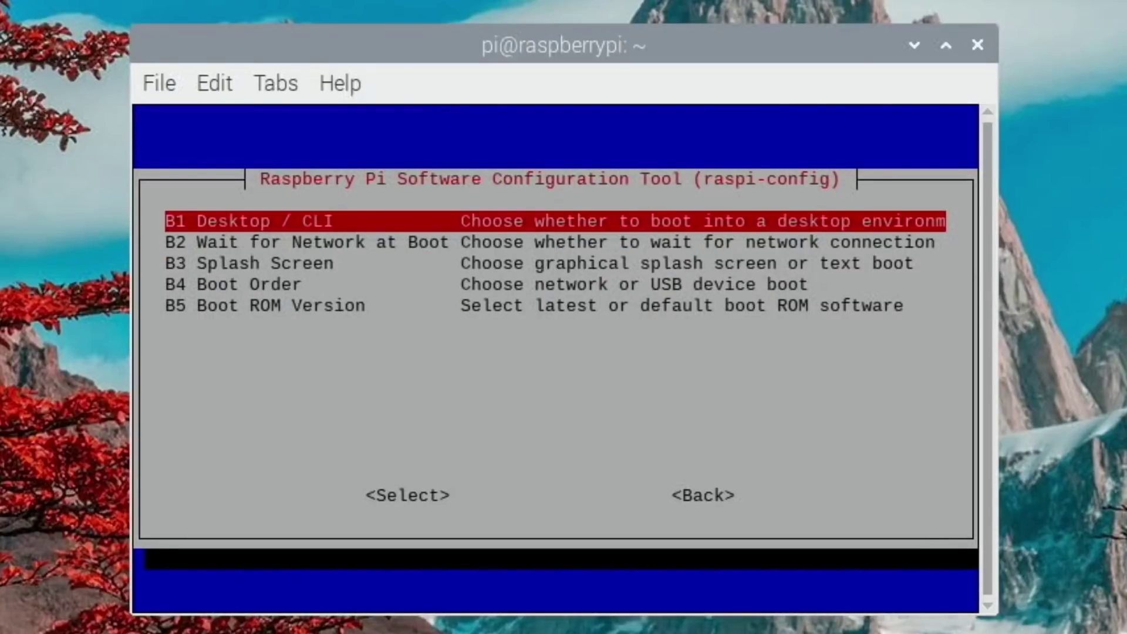
key(Down)
key(Down)
key(Down)
key(Down)
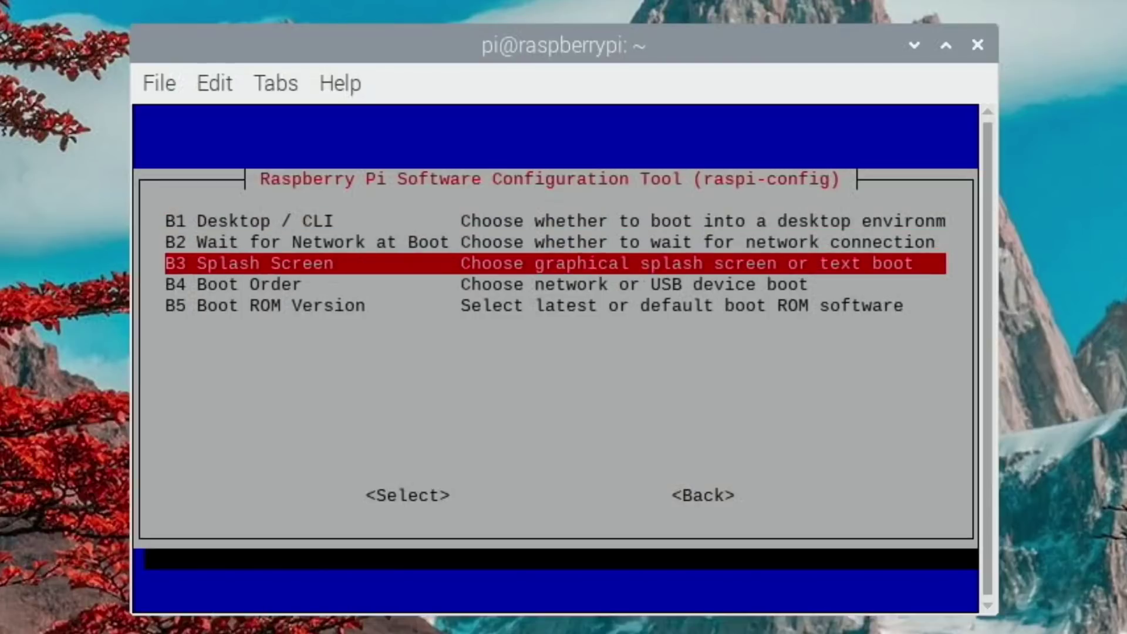
key(Up)
key(Up)
key(Up)
key(Up)
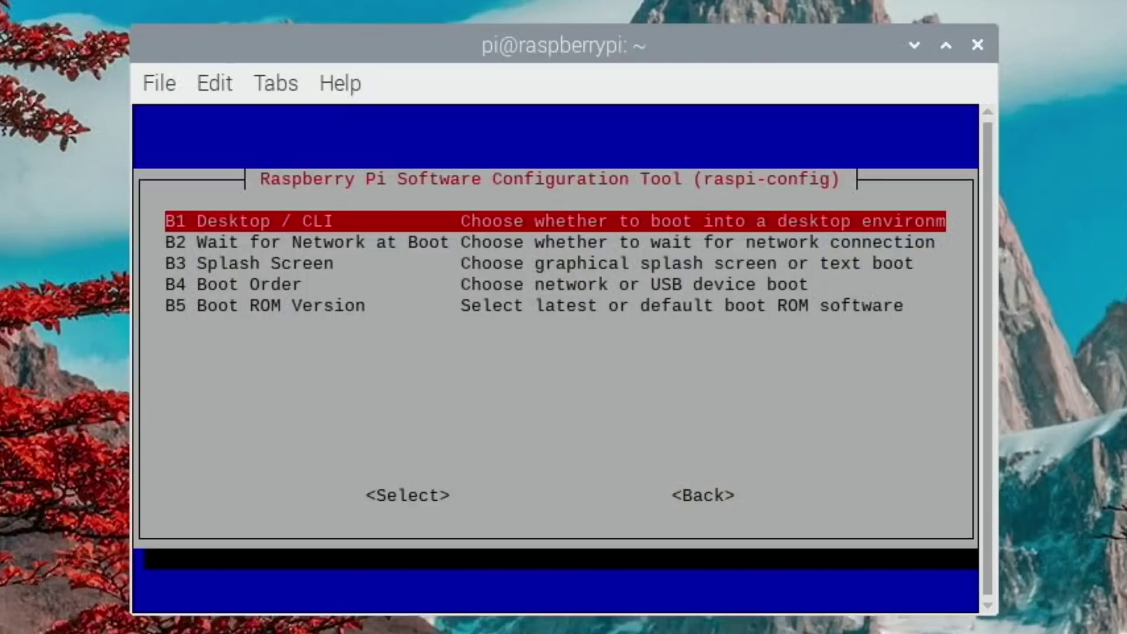
key(Down)
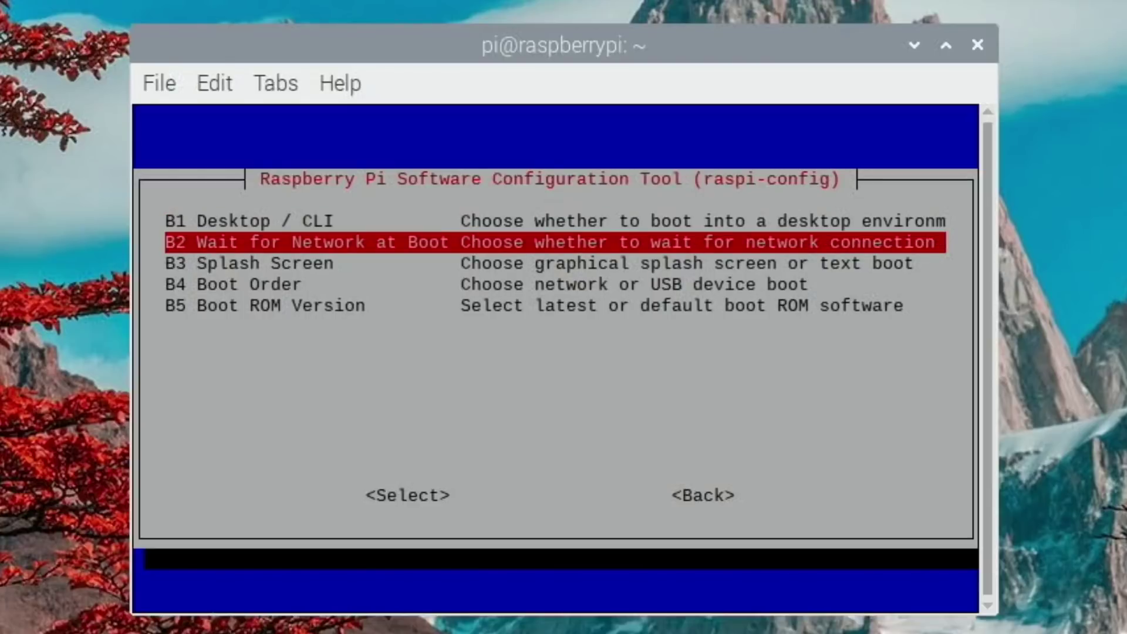
key(Down)
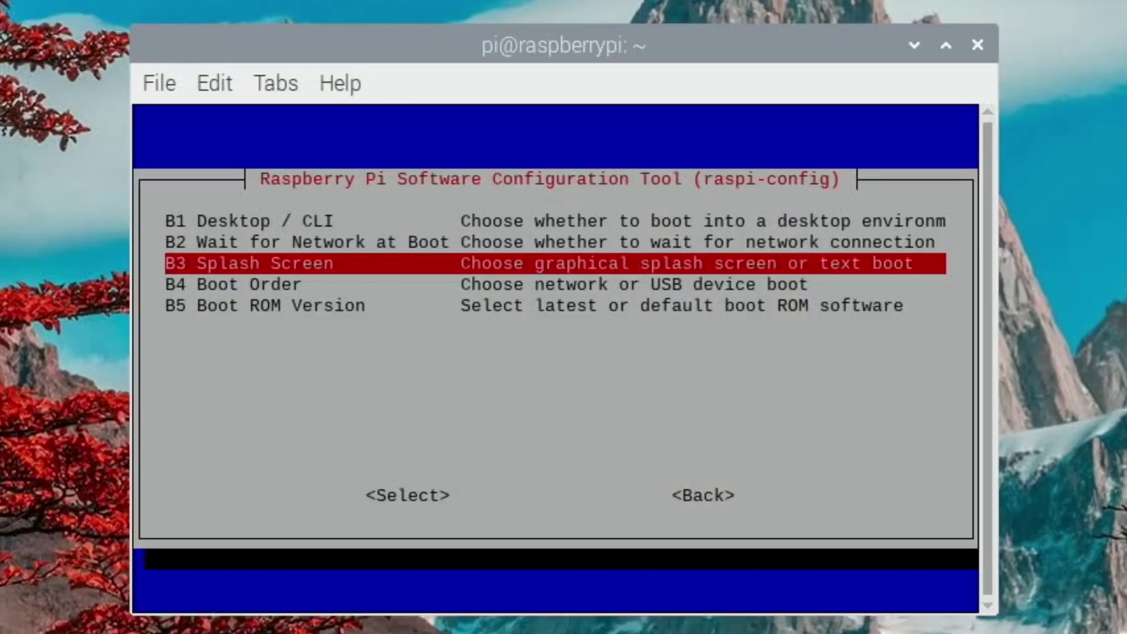
key(Down)
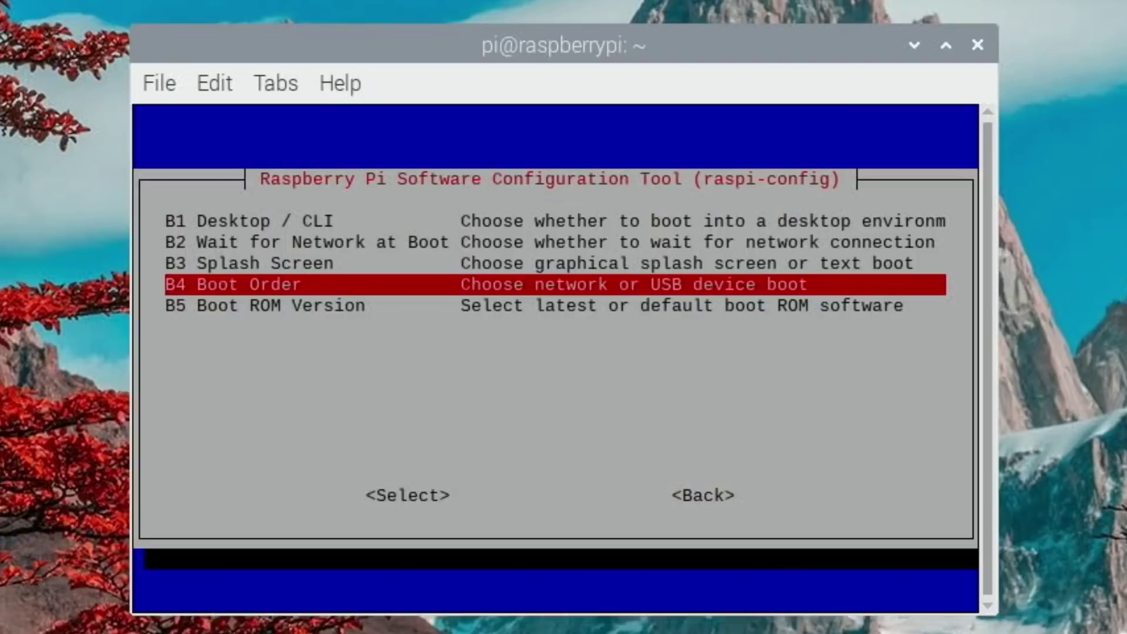
key(Return)
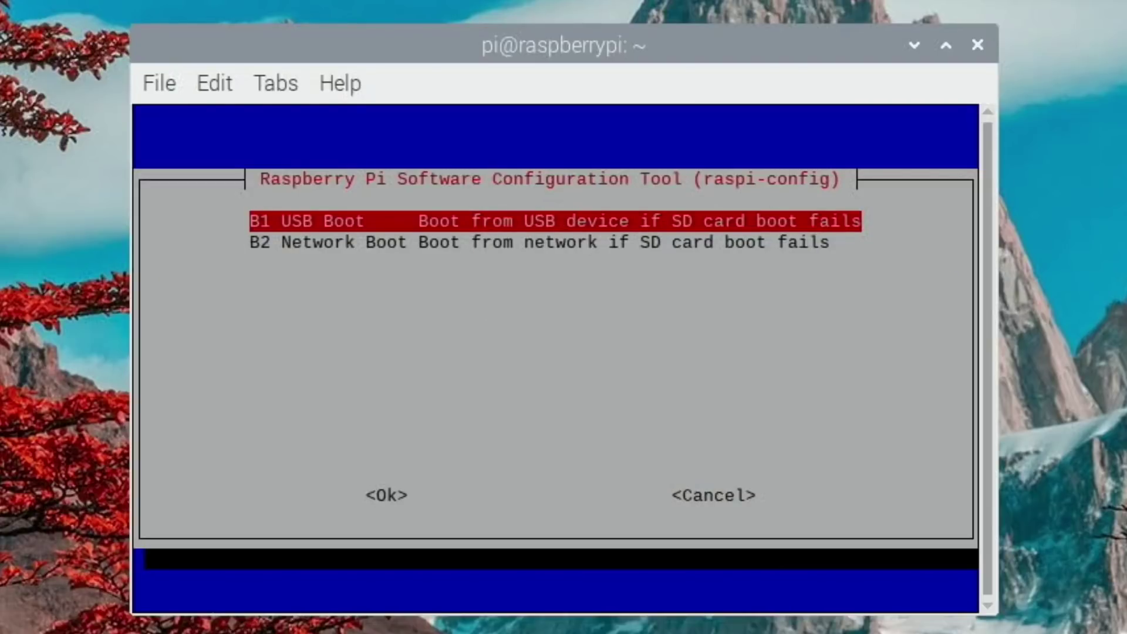
key(Return)
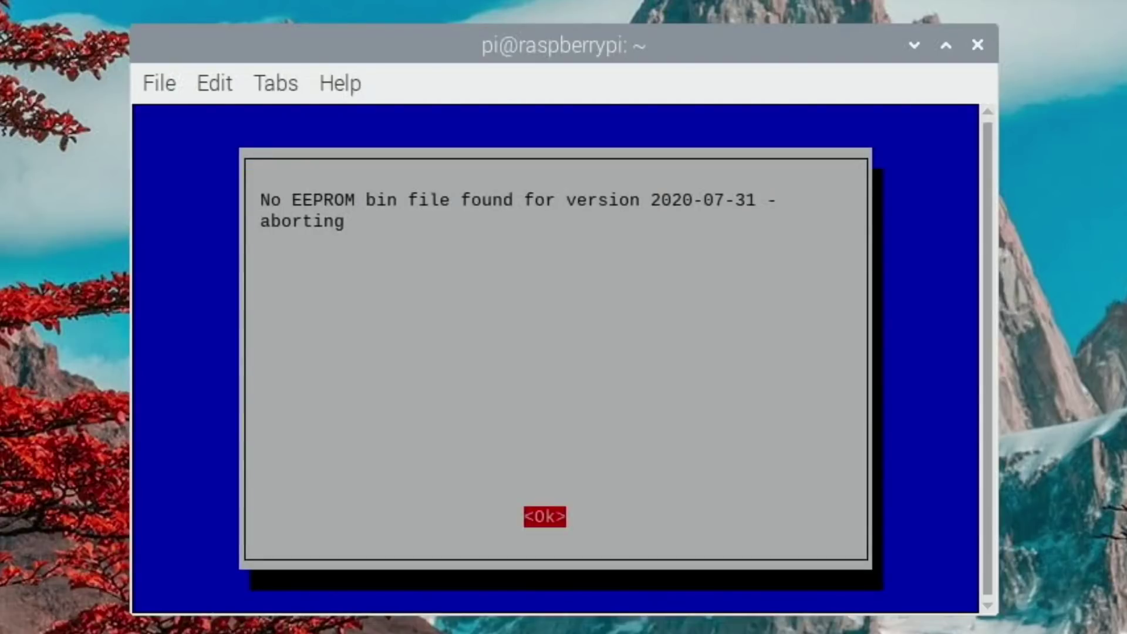
key(Return)
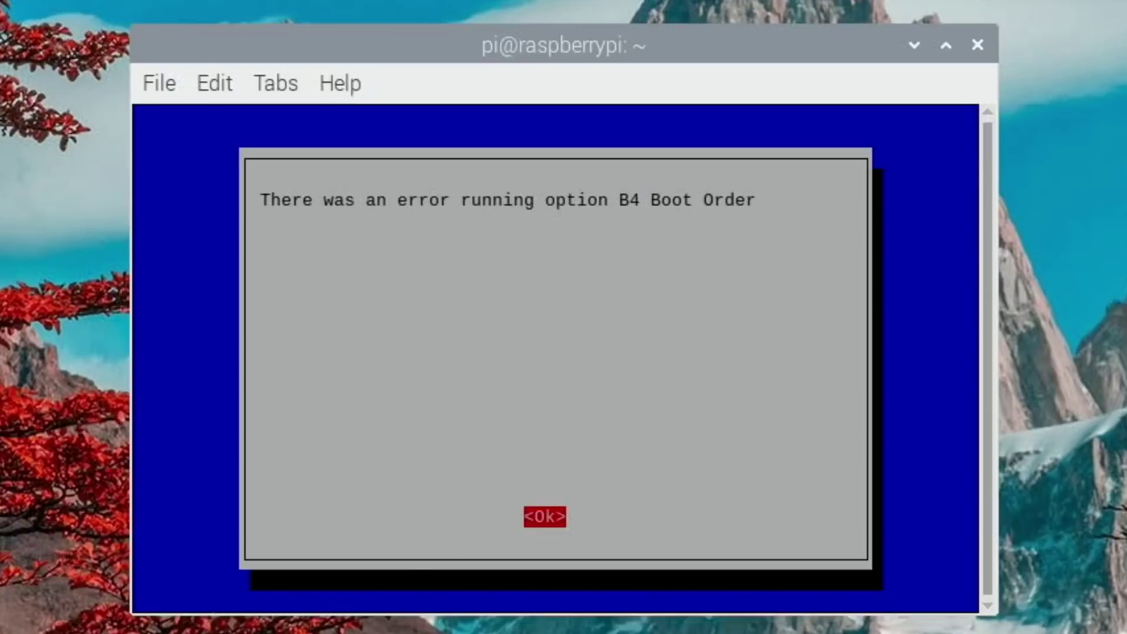
key(Return)
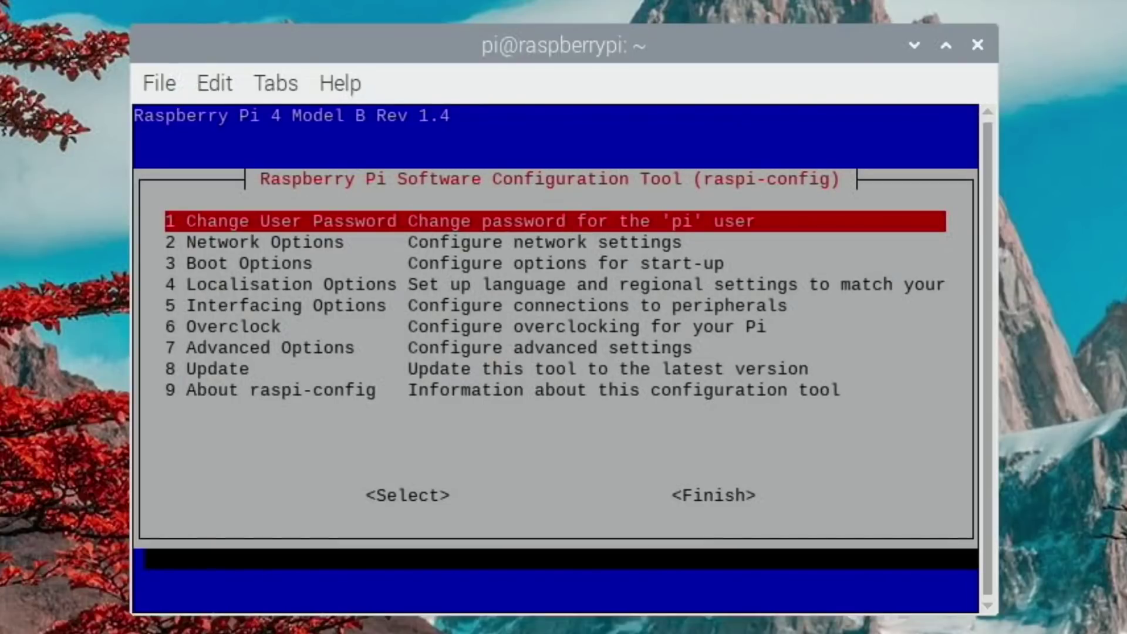
Set Boot Options > Boot ROM Version to E1 Latest and confirm resetting the boot ROM to defaults.
key(Down)
key(Down)
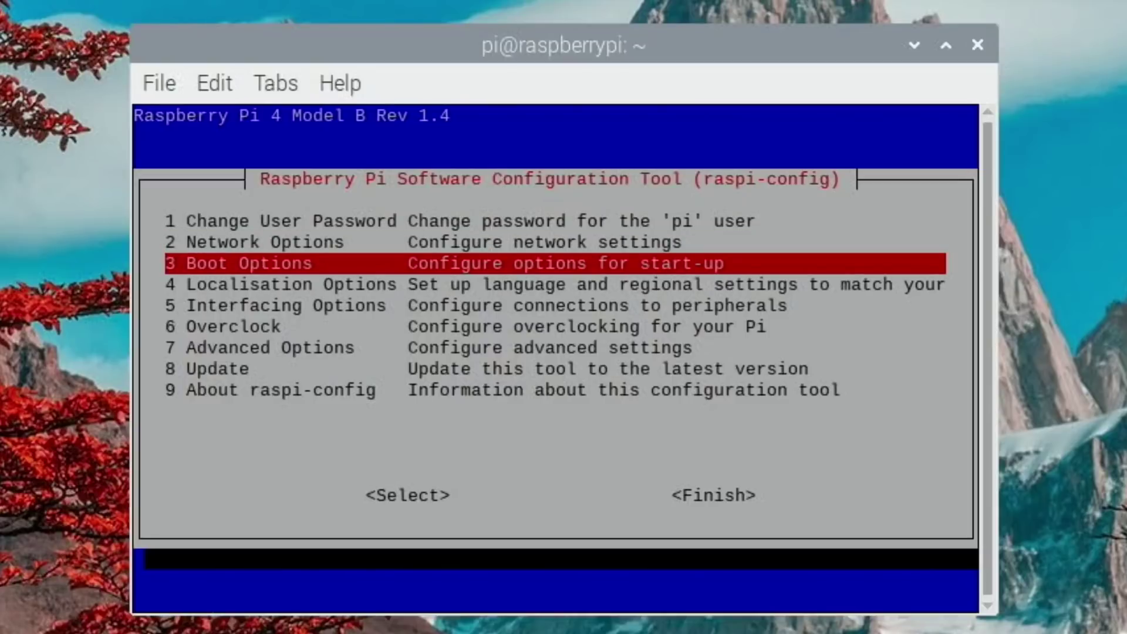
key(Return)
key(Down)
key(Down)
key(Down)
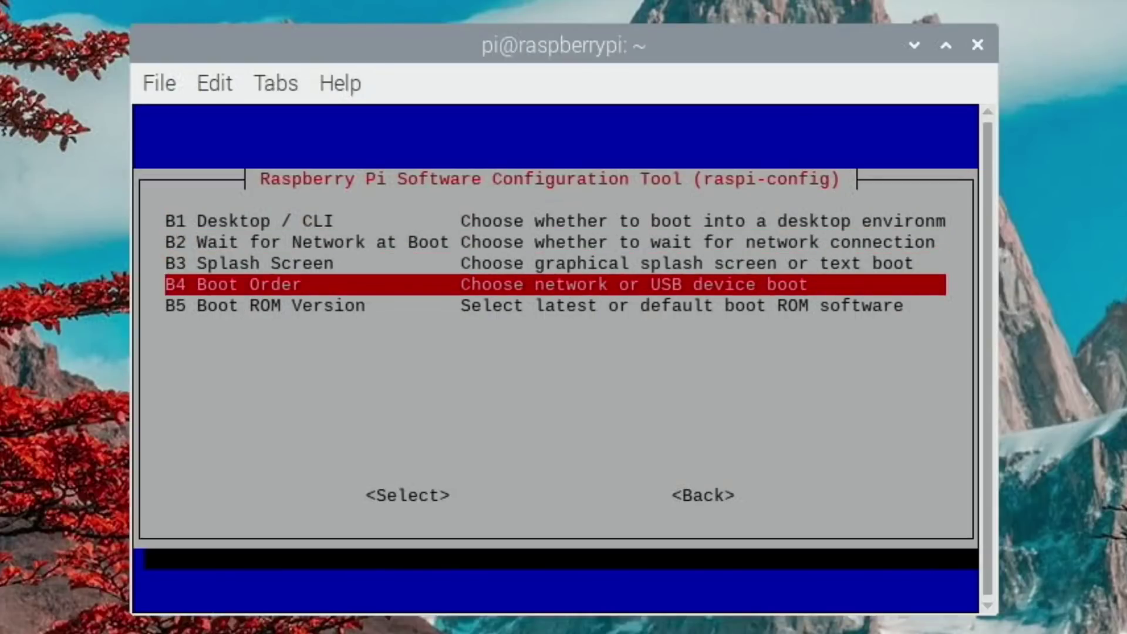
key(Down)
key(Return)
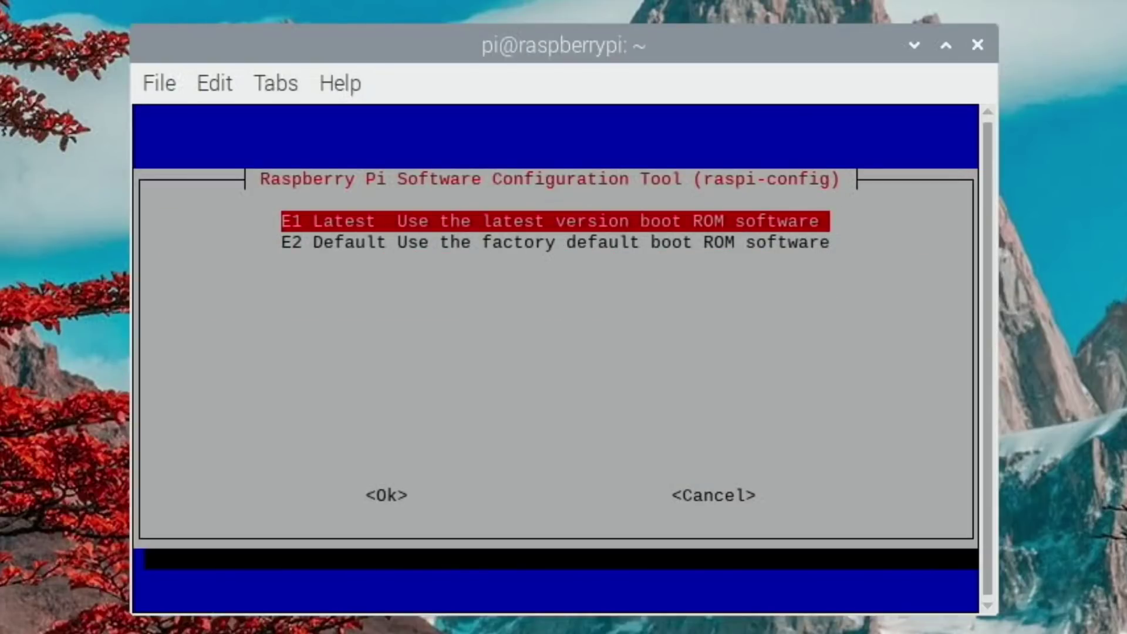
key(Down)
key(Up)
key(Return)
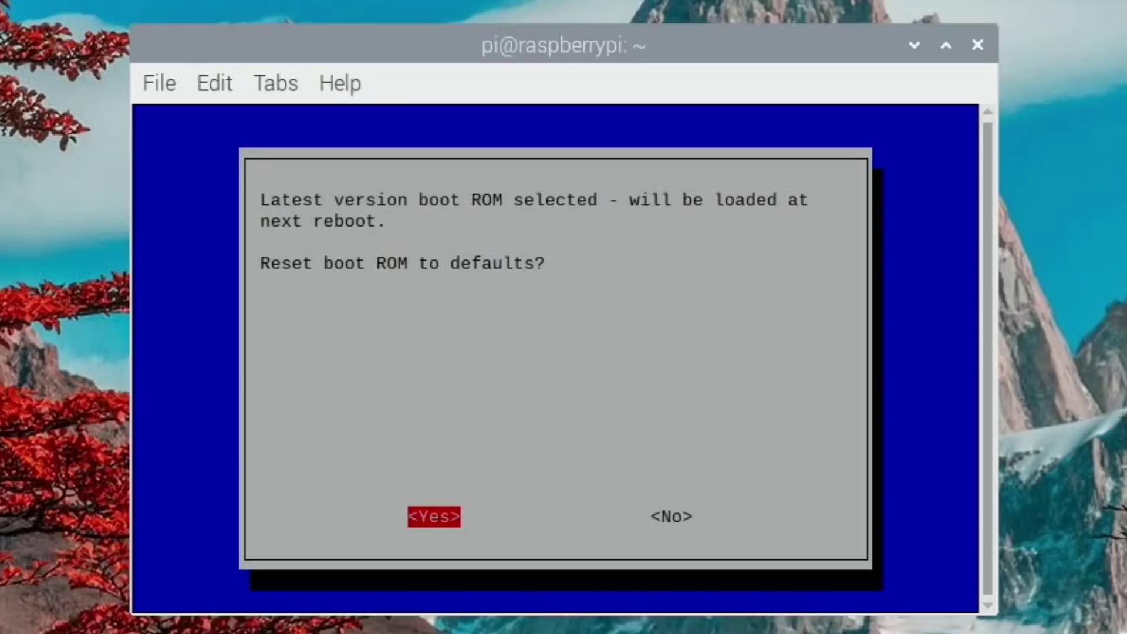
key(Return)
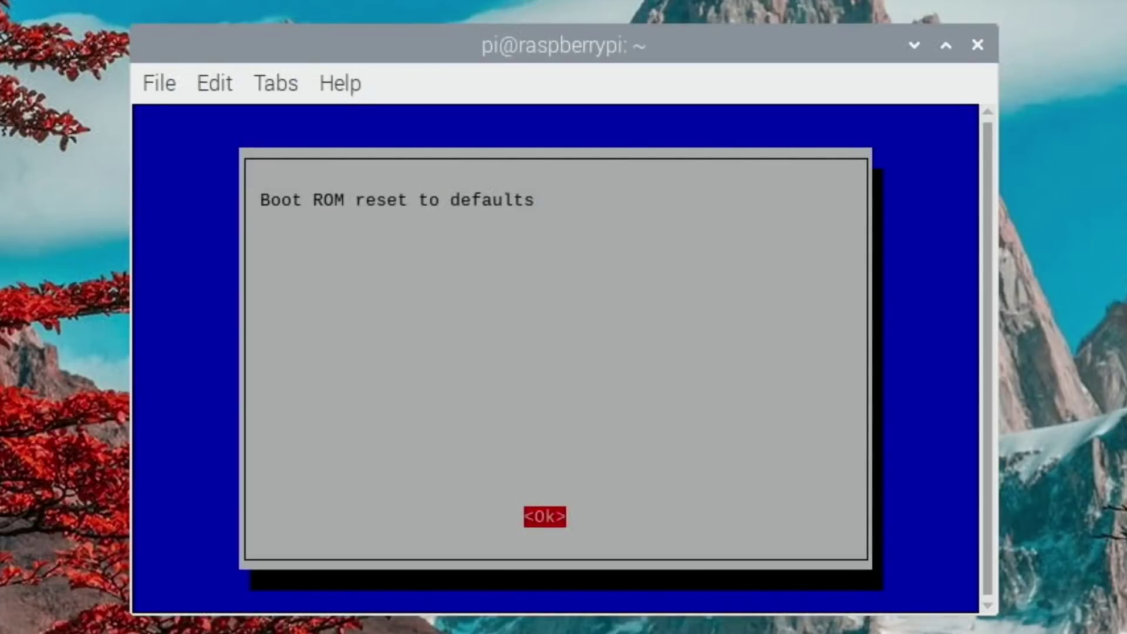
key(Return)
Set Boot Order to B1 USB Boot, acknowledge the USB default message, and choose Finish.
key(Down)
key(Down)
key(Return)
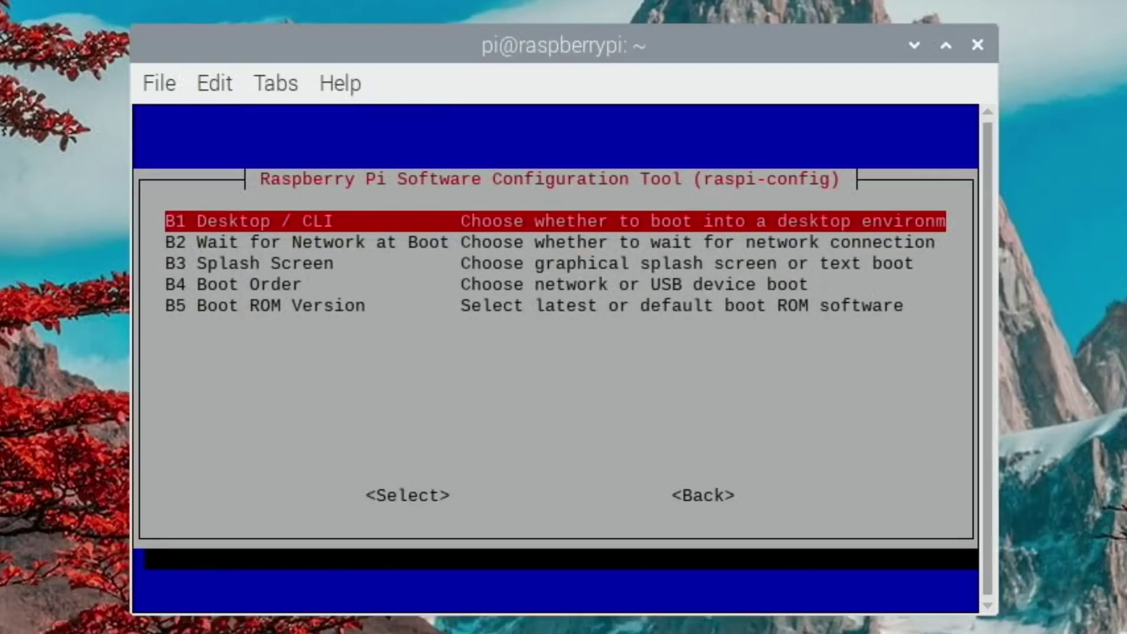
key(Down)
key(Down)
key(Down)
key(Return)
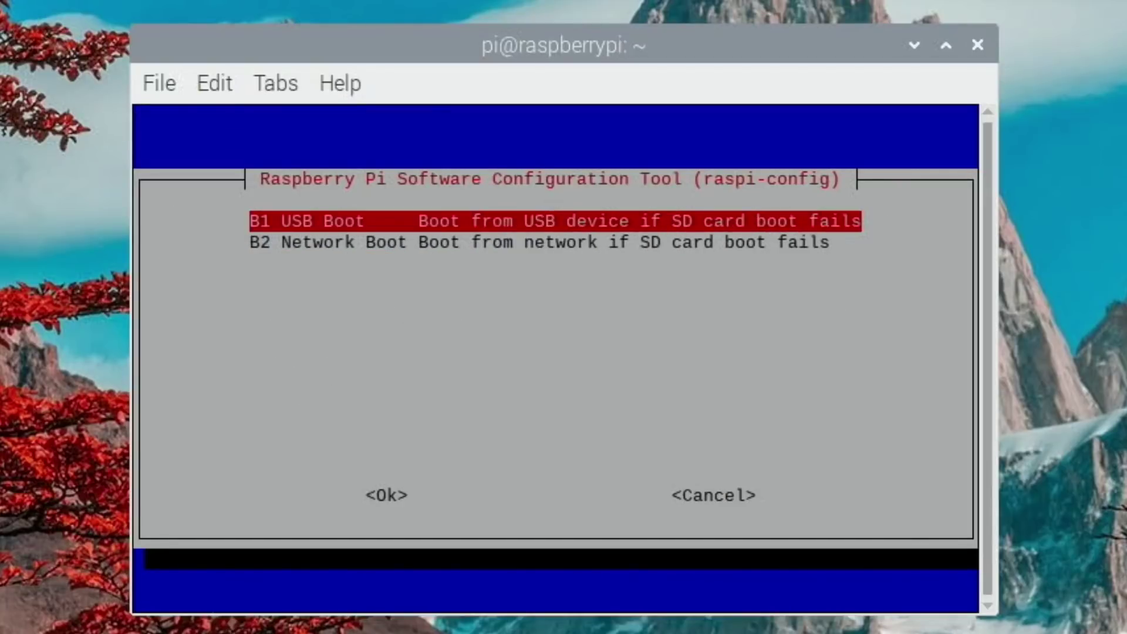
key(Return)
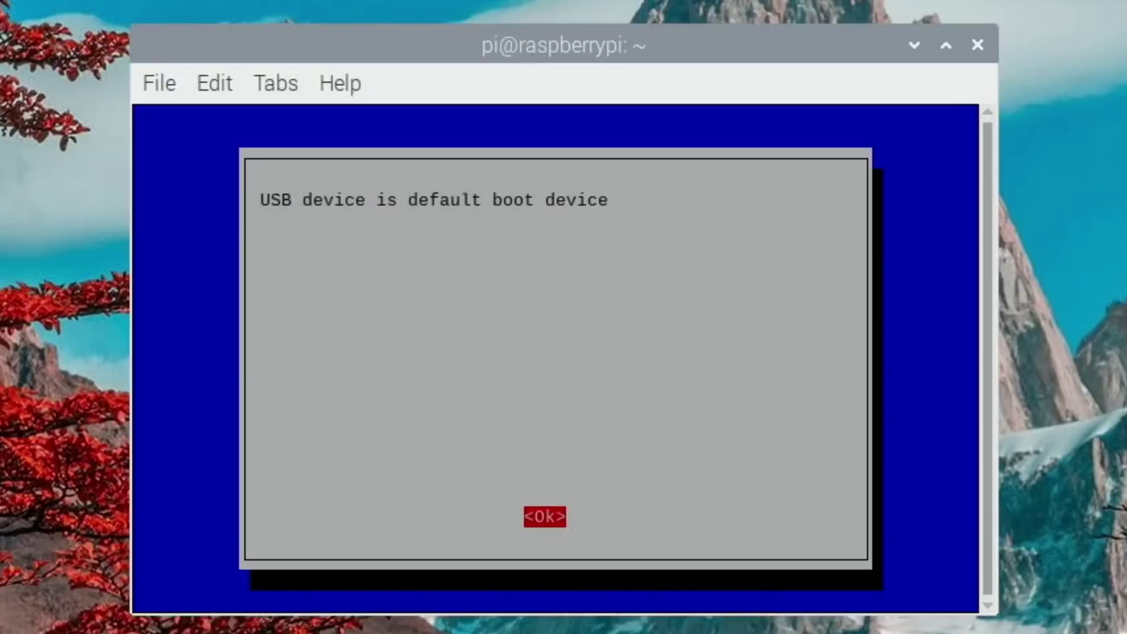
key(Return)
key(Tab)
key(Tab)
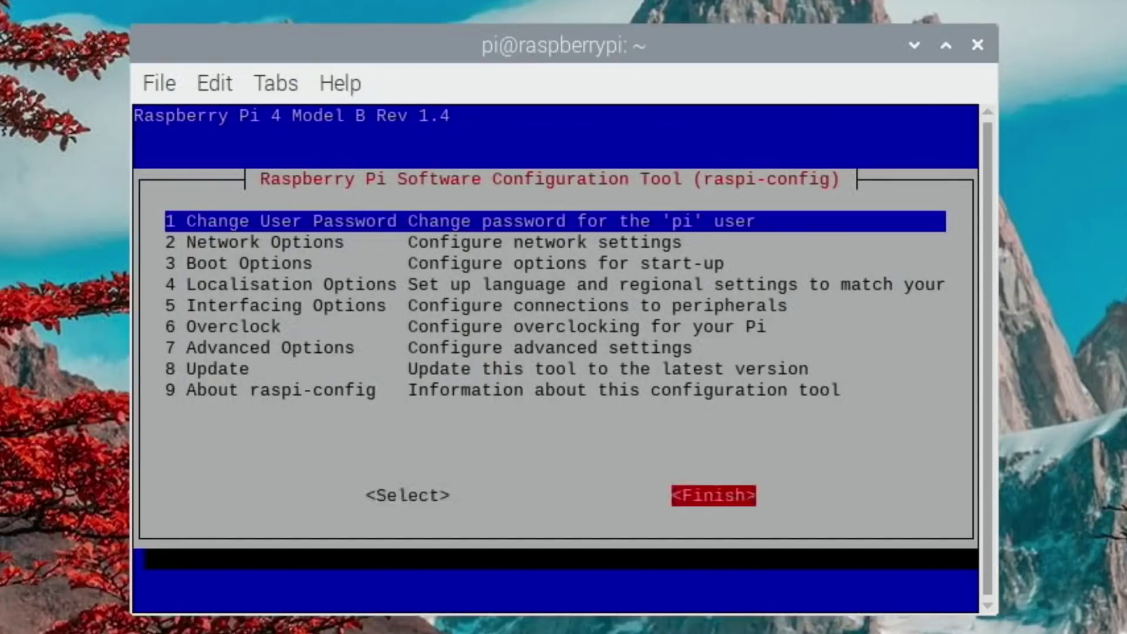
key(Return)
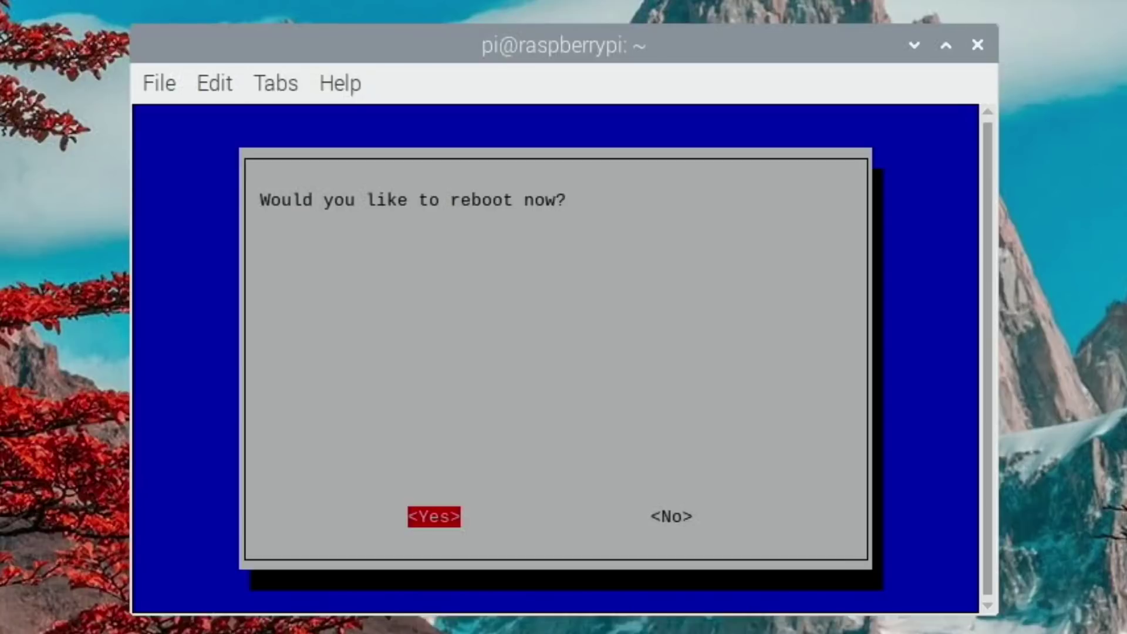
Decline the reboot and relaunch sudo raspi-config in a new terminal.
key(Return)
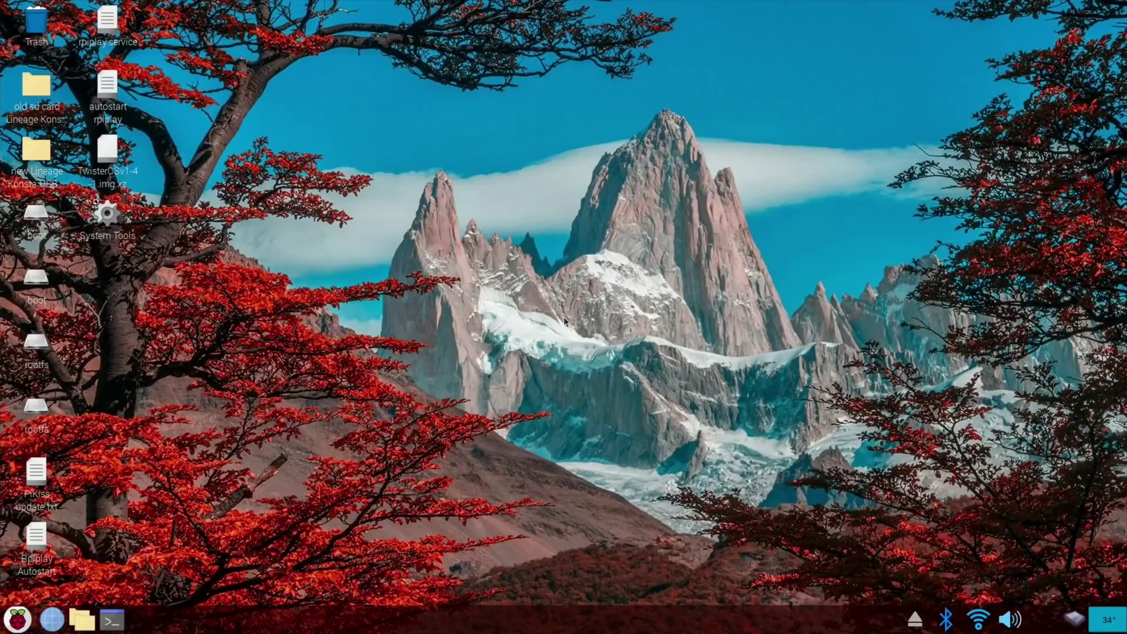
click(115, 621)
text(sudo raspi-config)
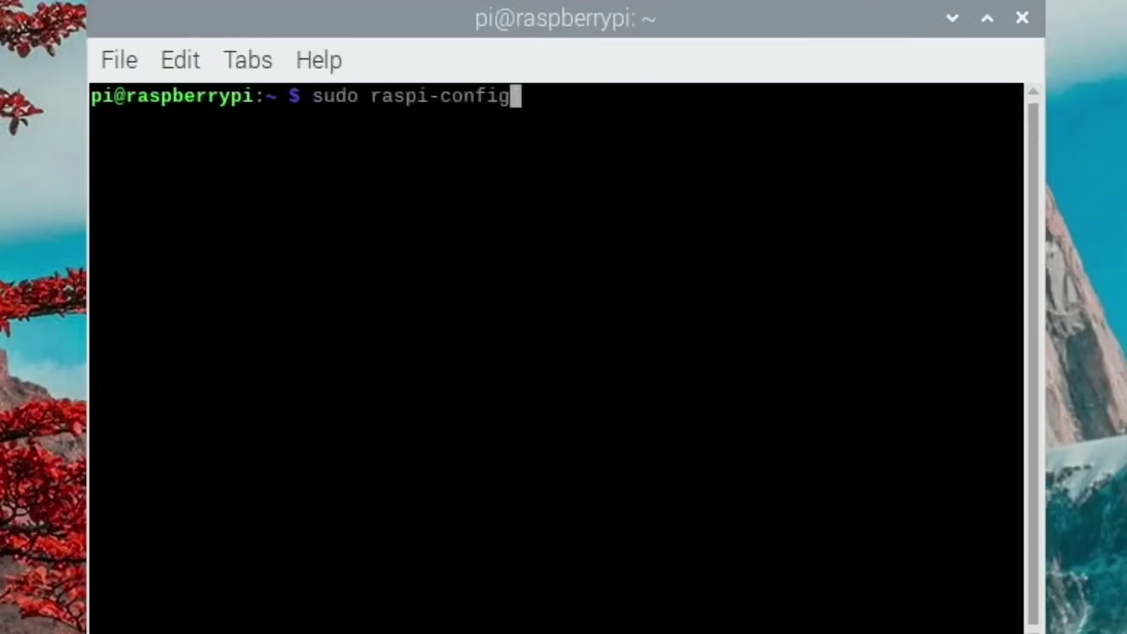
key(Return)
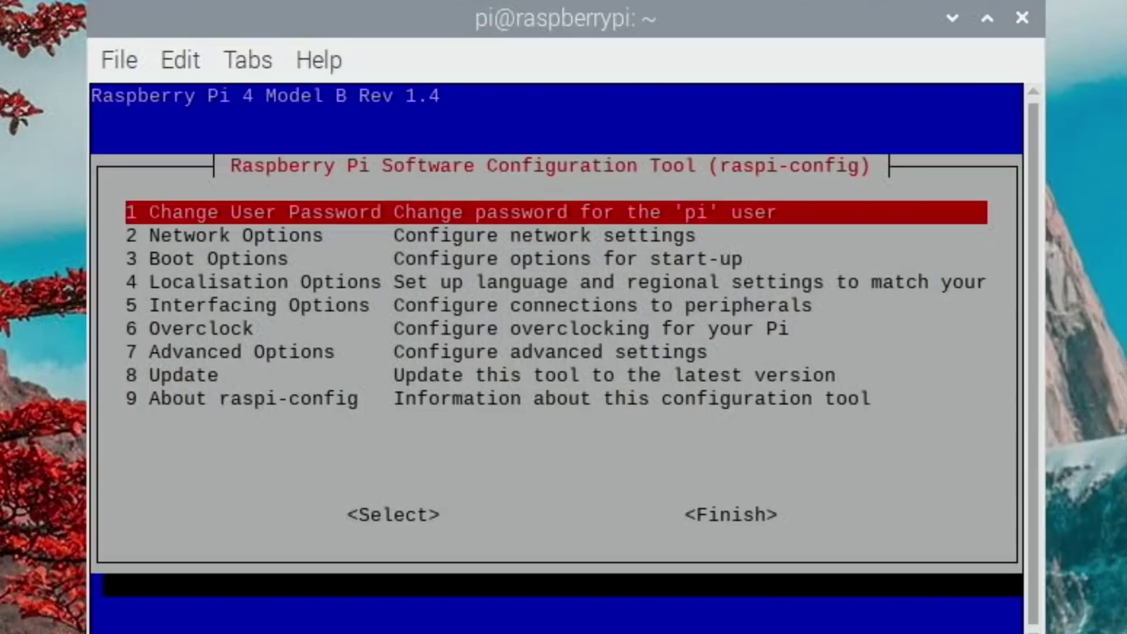
Apply Boot Options > Boot Order > B1 USB Boot again.
key(Down)
key(Down)
key(Return)
key(Down)
key(Down)
key(Down)
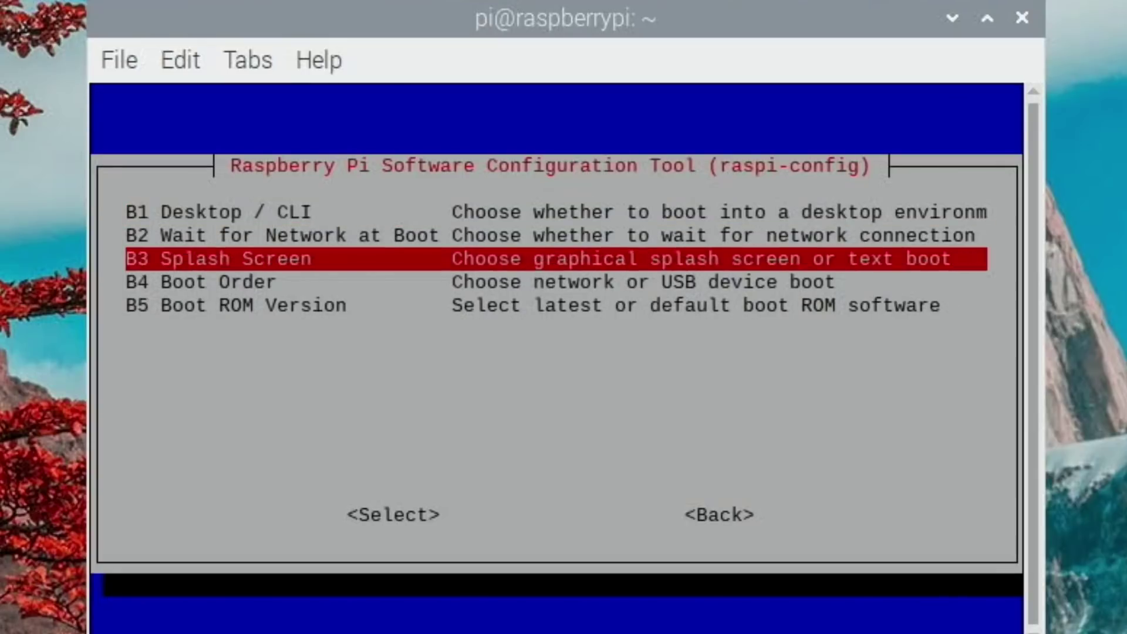
key(Return)
key(Down)
key(Up)
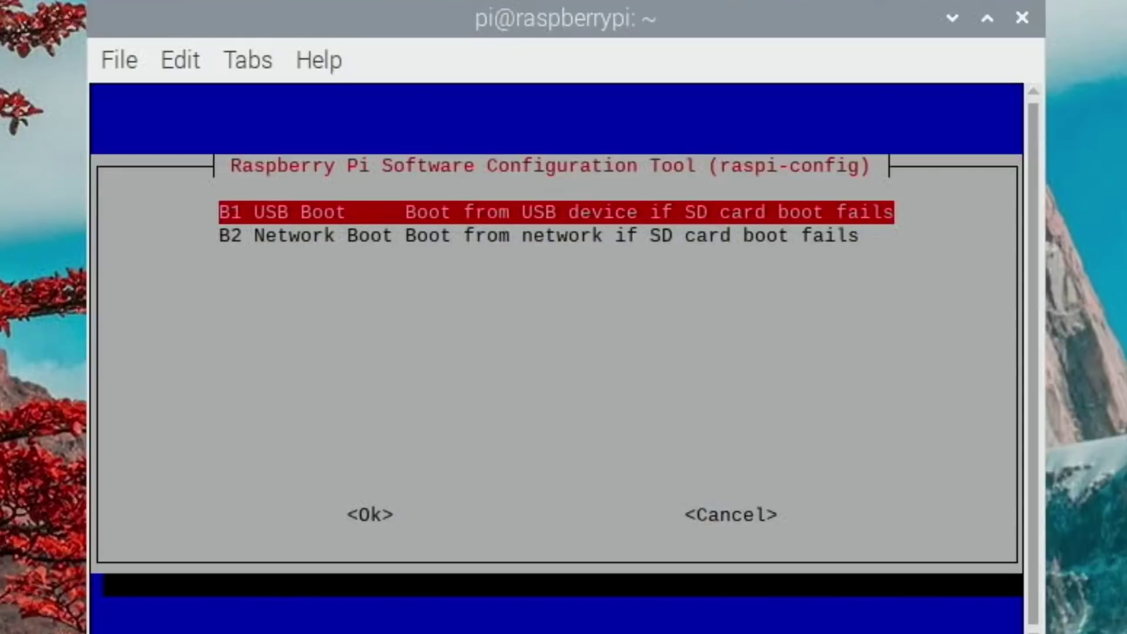
key(Return)
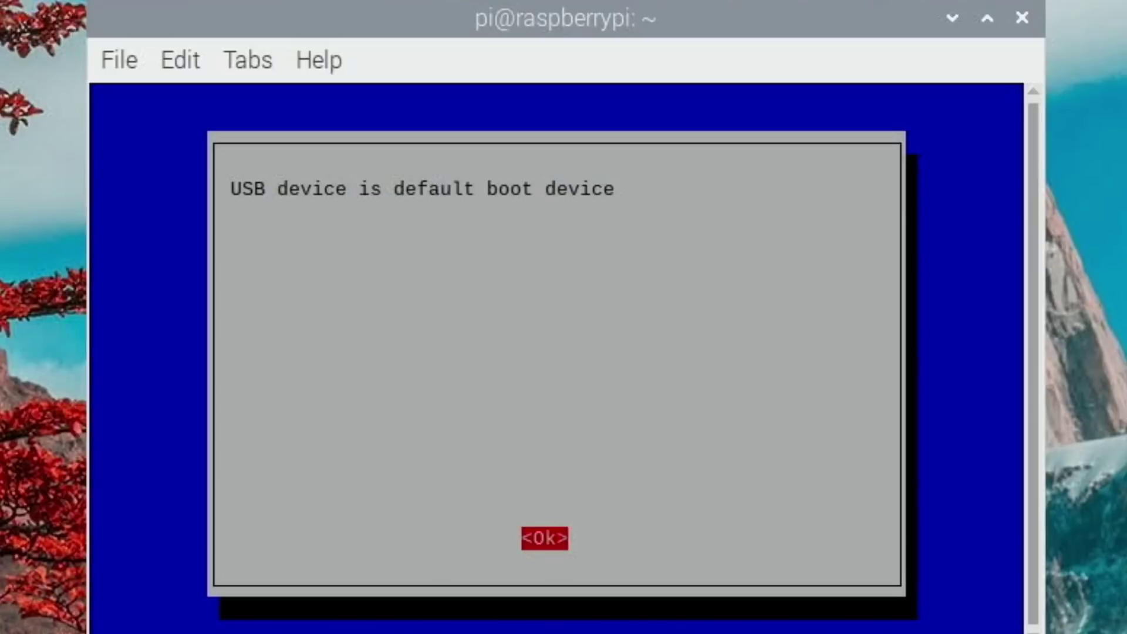
Dismiss the USB boot message, close the terminal, and bring up Shutdown options from the Raspberry menu.
key(Return)
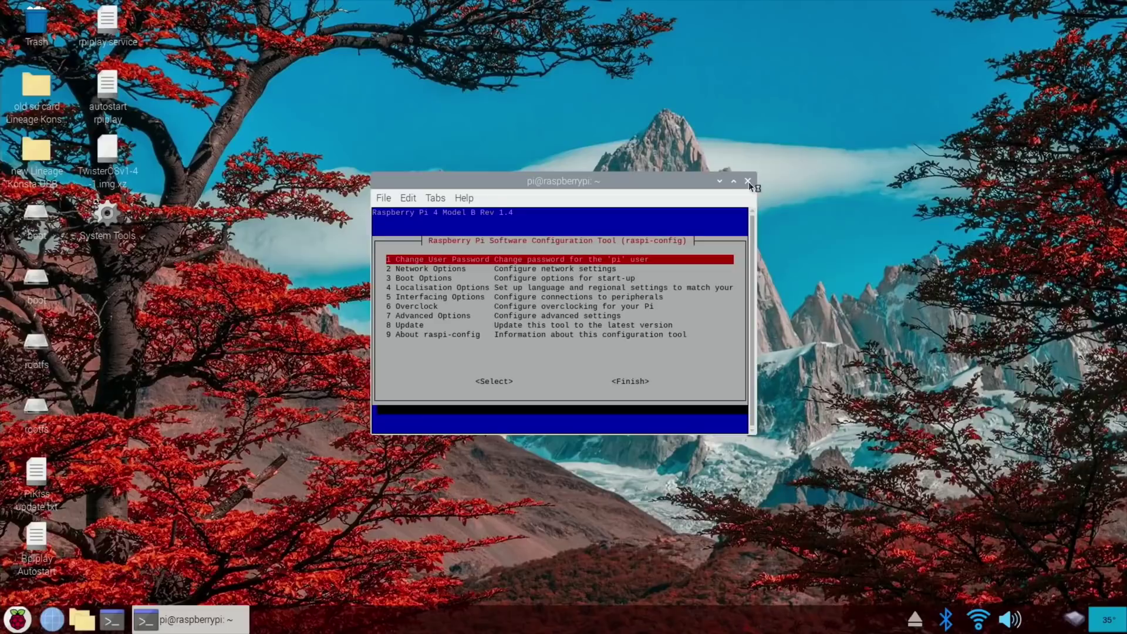
click(1022, 18)
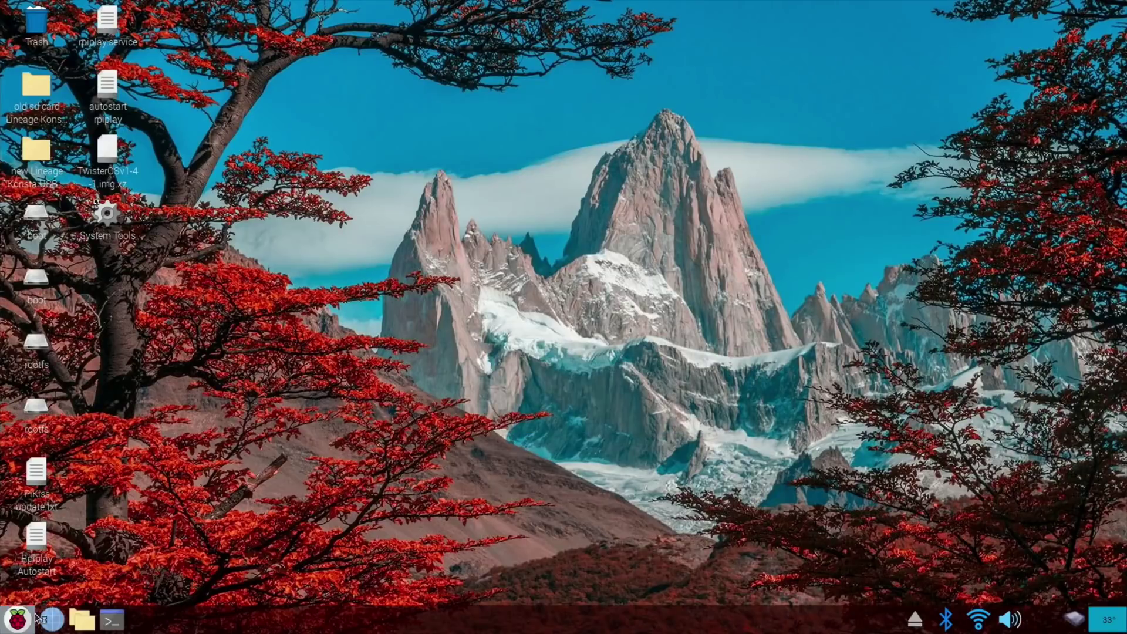
click(36, 618)
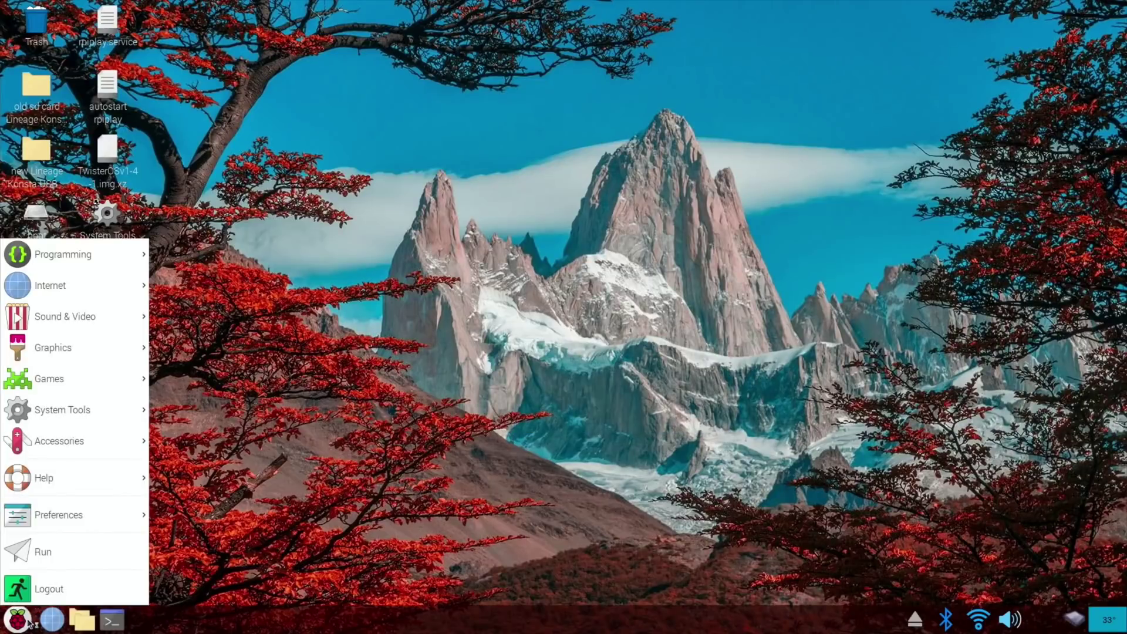
click(47, 548)
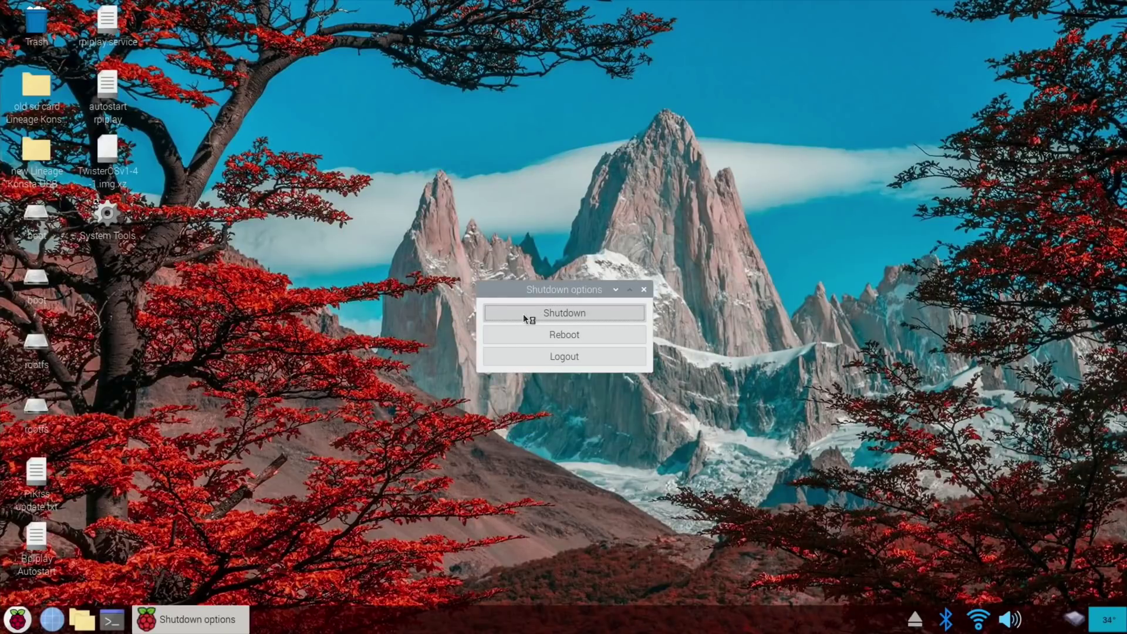